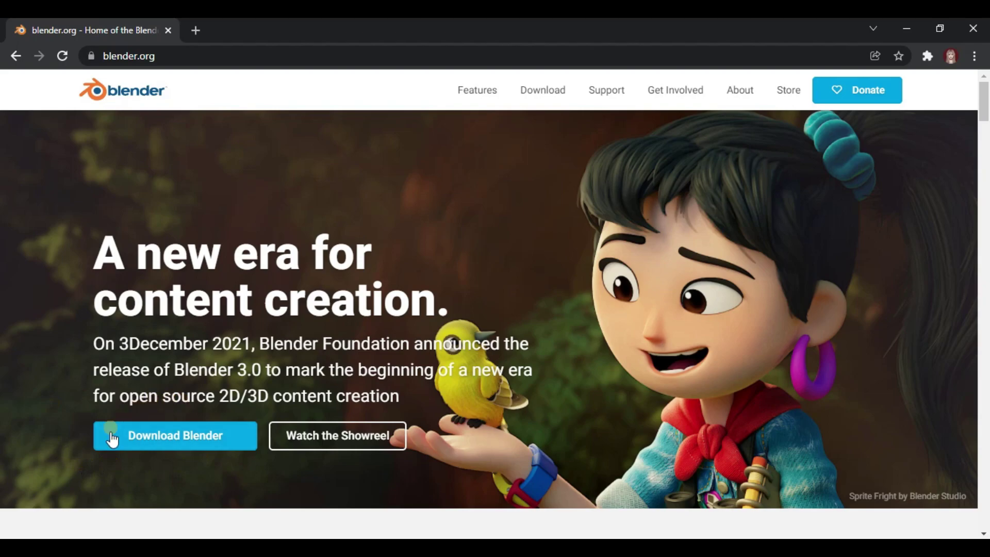
Go to the Blender download page and review the list of other versions and platforms
{"action": "left_click", "coordinate": [180, 445]}
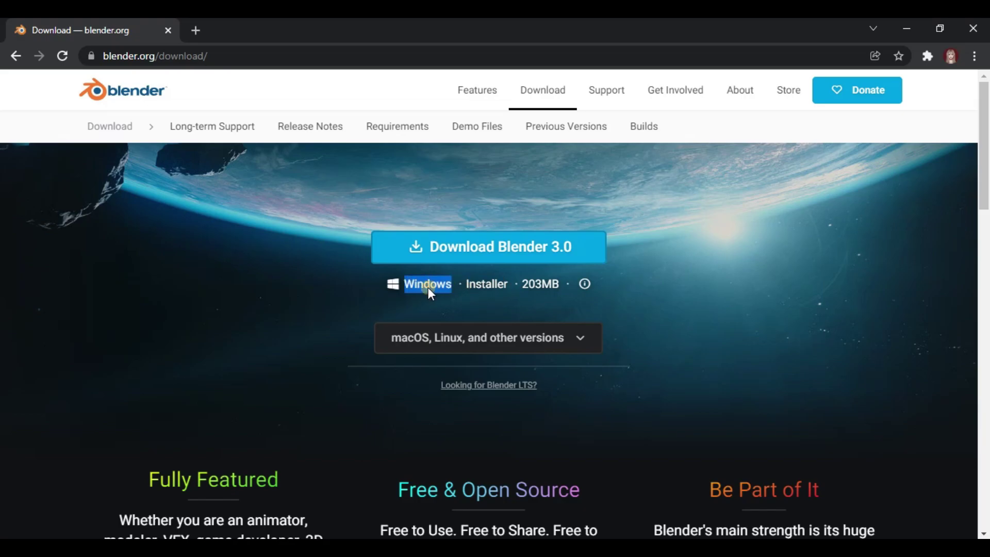
{"action": "scroll", "coordinate": [671, 298], "scroll_direction": "down", "scroll_amount": 1}
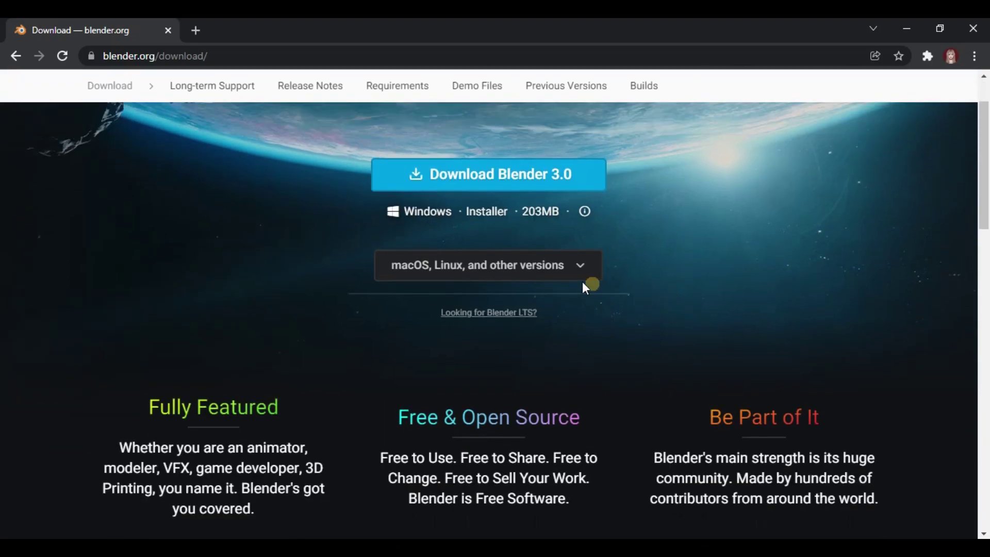
{"action": "left_click", "coordinate": [577, 271]}
{"action": "scroll", "coordinate": [690, 287], "scroll_direction": "down", "scroll_amount": 2}
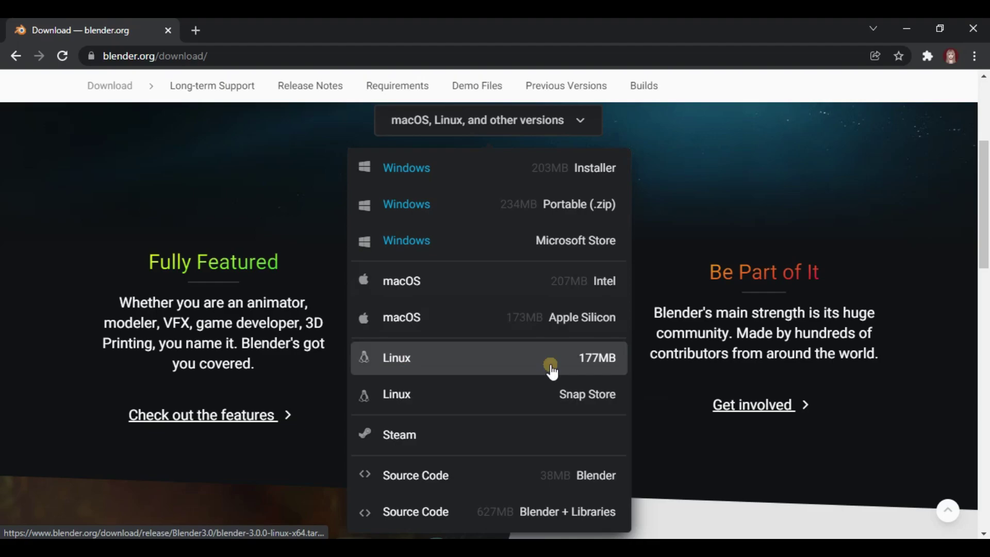
{"action": "scroll", "coordinate": [707, 412], "scroll_direction": "up", "scroll_amount": 3}
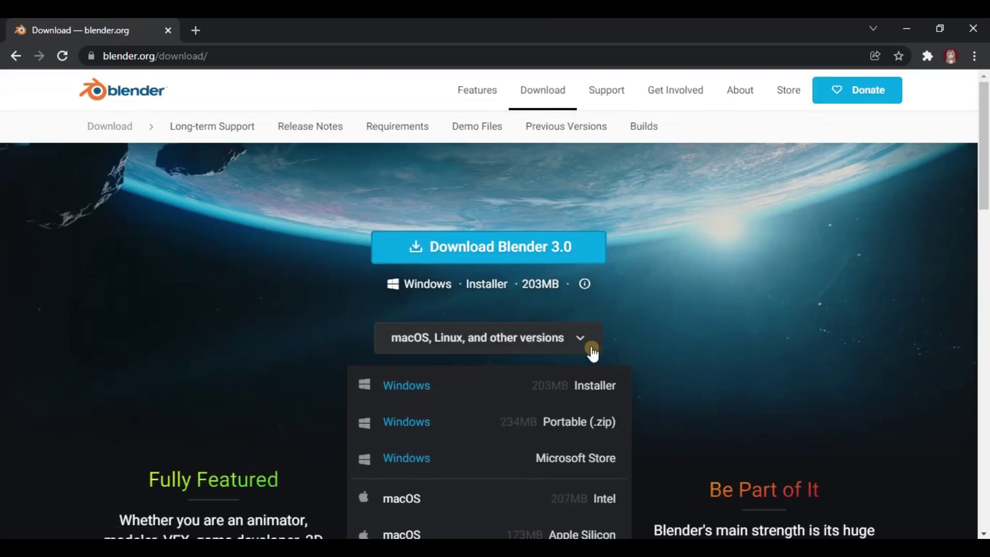
{"action": "left_click", "coordinate": [590, 349]}
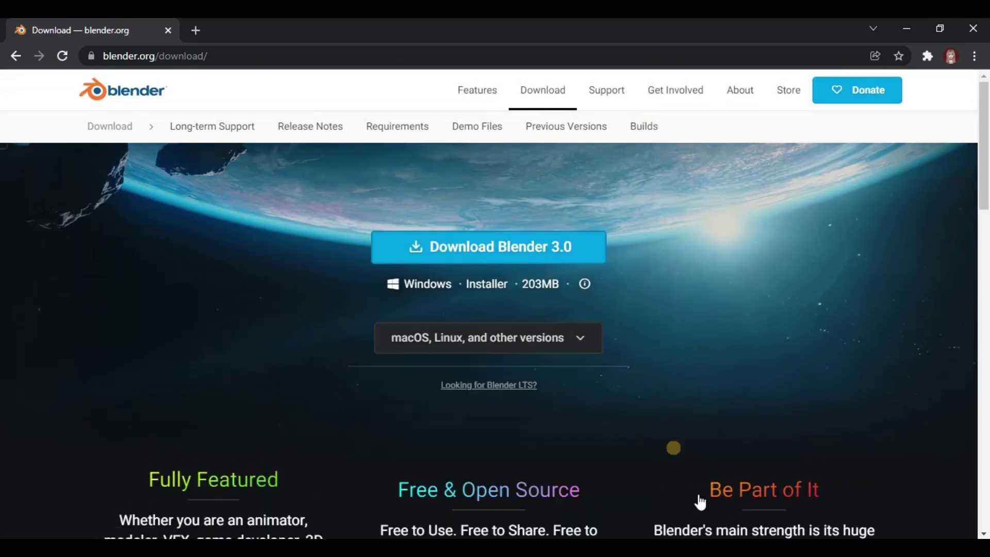
Download the Blender 3.0 Windows installer and launch the downloaded .msi
{"action": "left_click", "coordinate": [496, 260]}
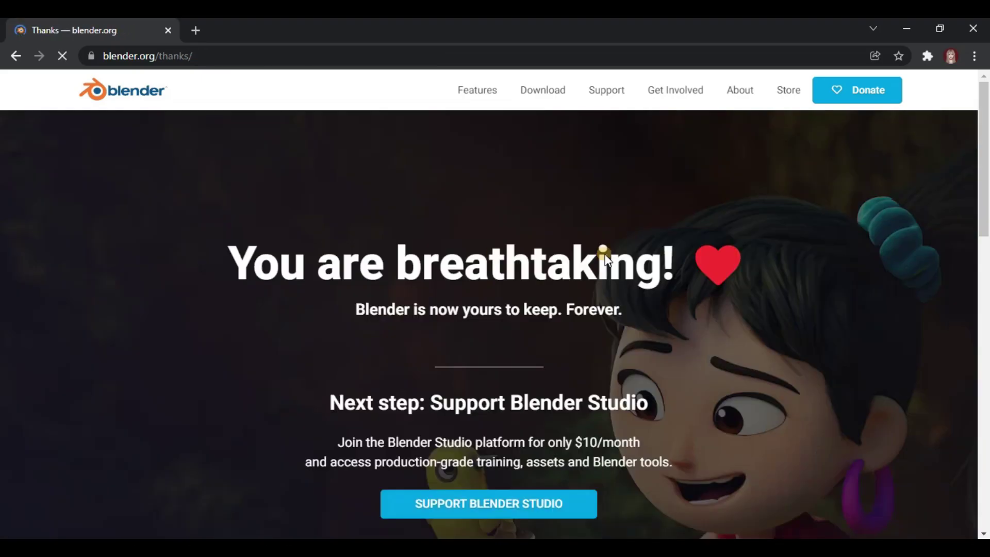
{"action": "scroll", "coordinate": [1, 165], "scroll_direction": "down", "scroll_amount": 1}
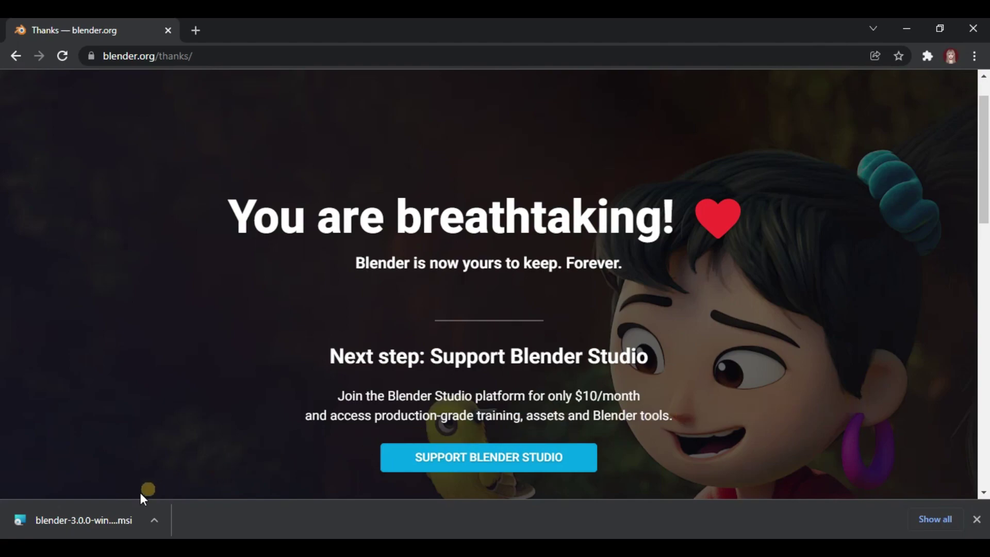
{"action": "left_click", "coordinate": [101, 518]}
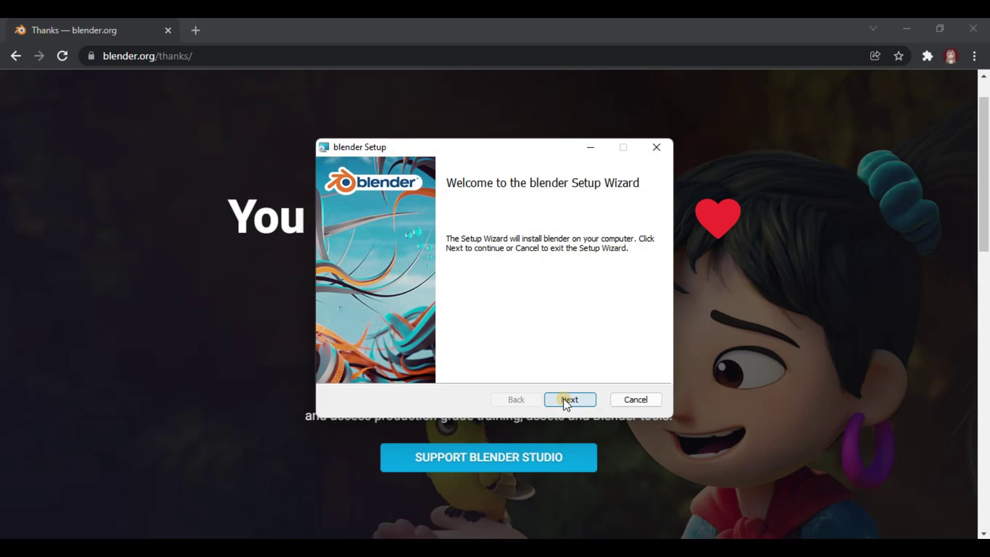
Accept the license and install Blender 3.0 with default components and location, then finish the wizard
{"action": "left_click", "coordinate": [567, 401]}
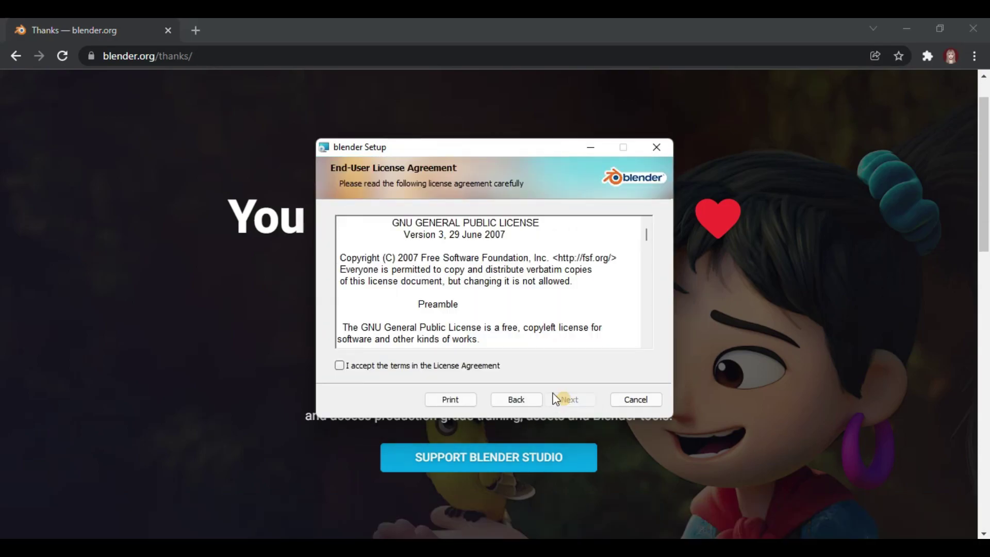
{"action": "left_click", "coordinate": [448, 367]}
{"action": "left_click", "coordinate": [565, 399]}
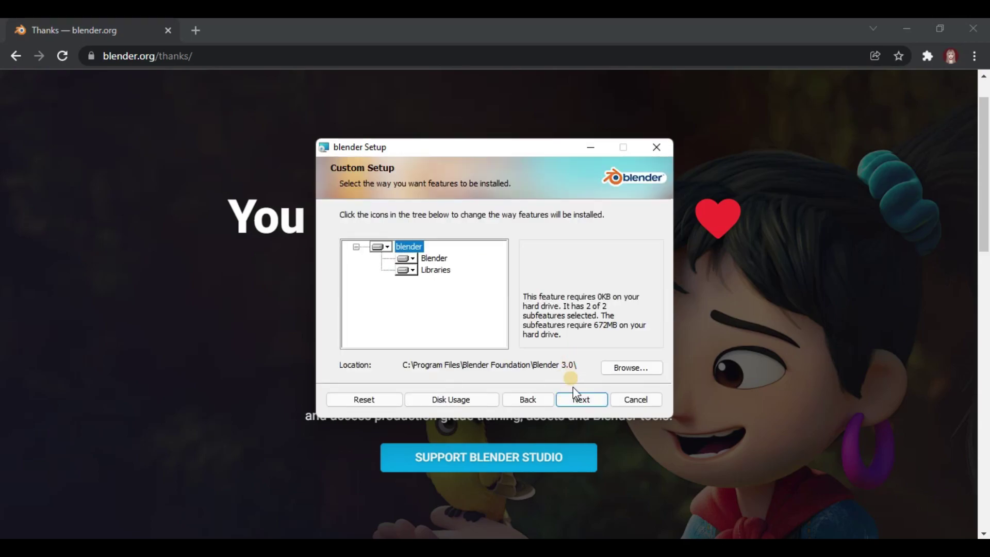
{"action": "left_click", "coordinate": [574, 395]}
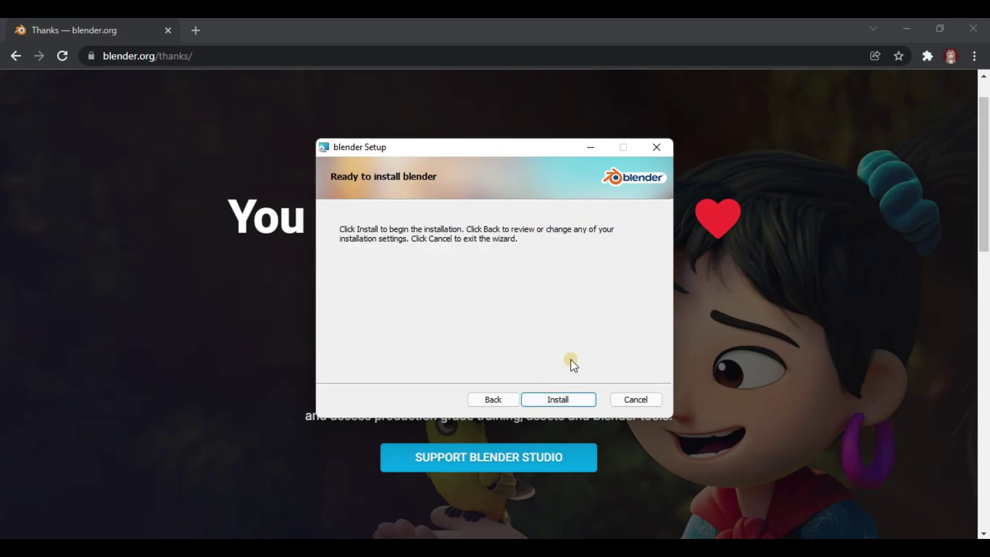
{"action": "left_click", "coordinate": [561, 401]}
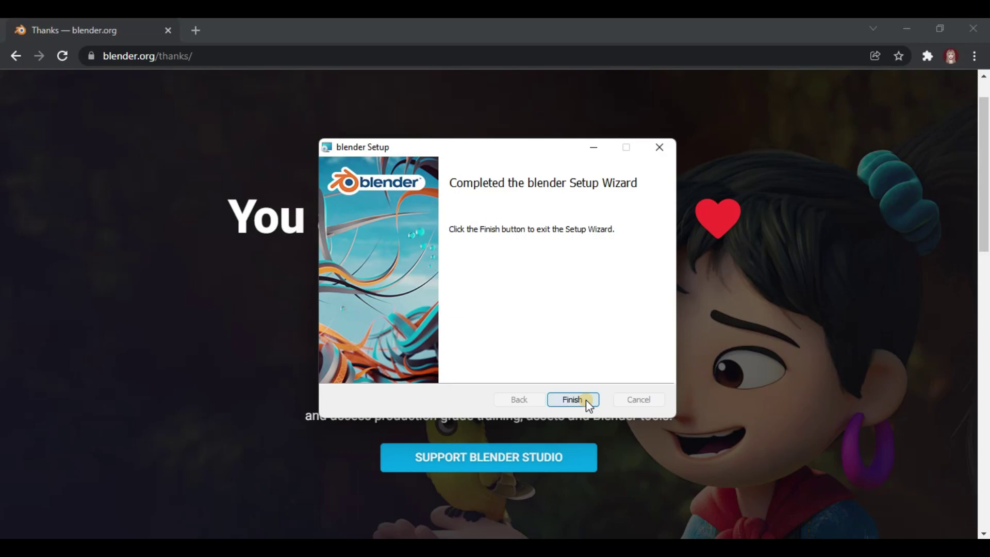
{"action": "left_click", "coordinate": [573, 400]}
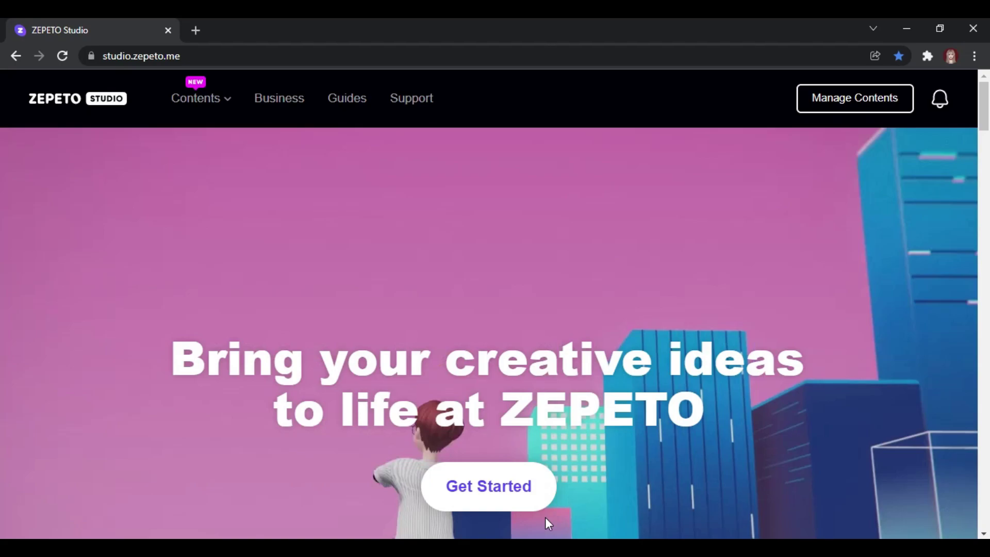
Go to the ZEPETO Studio sign-in page and choose Facebook sign-in
{"action": "left_click", "coordinate": [503, 496]}
{"action": "scroll", "coordinate": [418, 454], "scroll_direction": "down", "scroll_amount": 3}
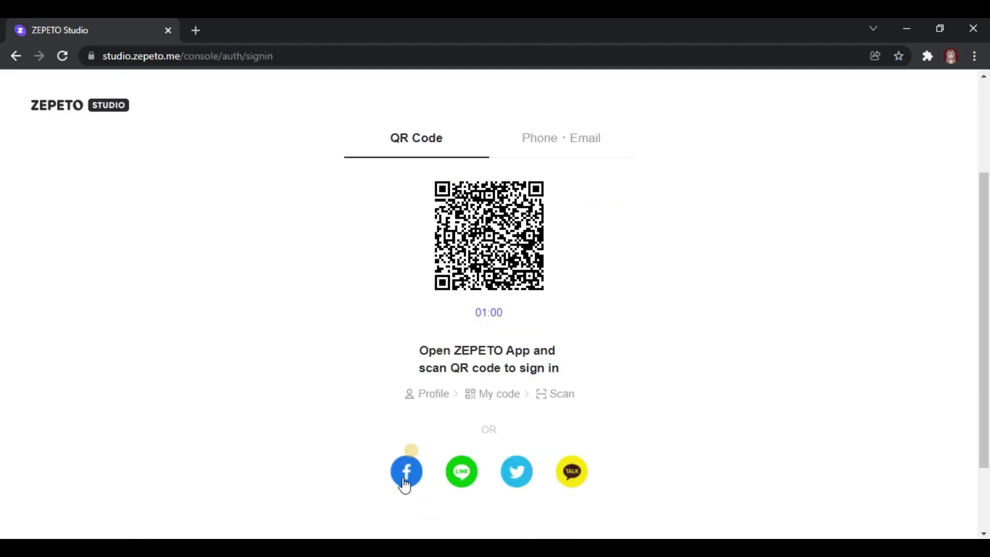
{"action": "left_click", "coordinate": [405, 484]}
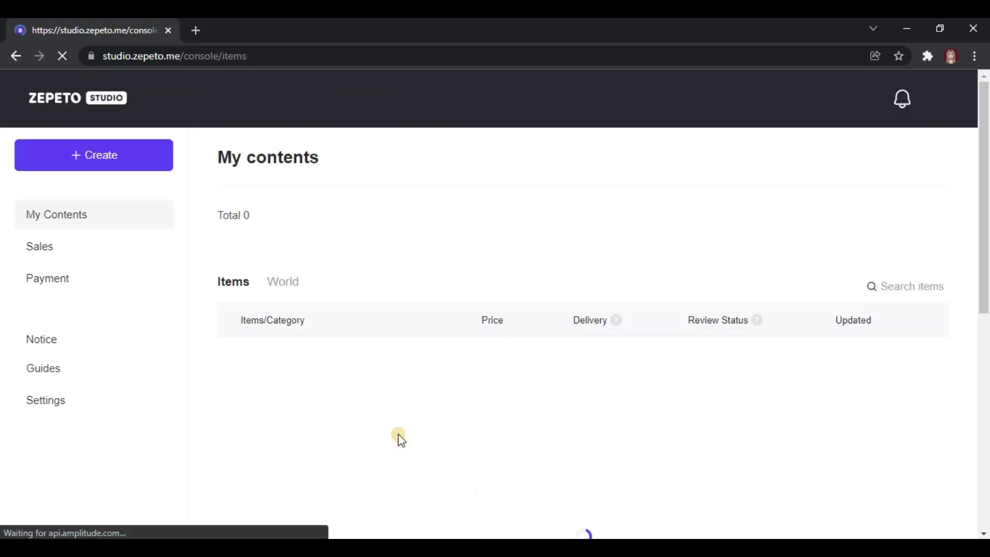
Open the ZEPETO Studio guides in a new tab and go to the Create Your Item guide
{"action": "left_click", "coordinate": [45, 369]}
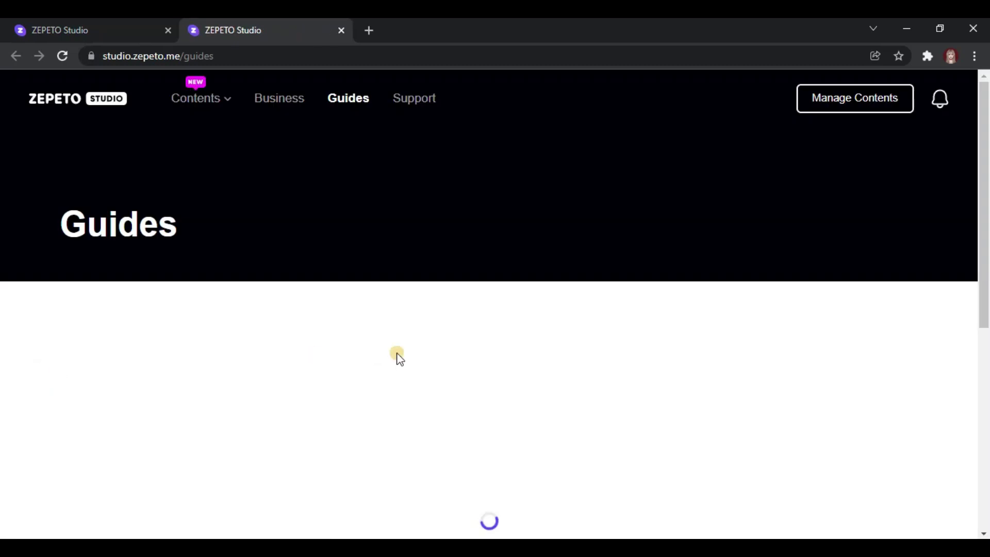
{"action": "scroll", "coordinate": [398, 357], "scroll_direction": "down", "scroll_amount": 5}
{"action": "scroll", "coordinate": [392, 356], "scroll_direction": "up", "scroll_amount": 4}
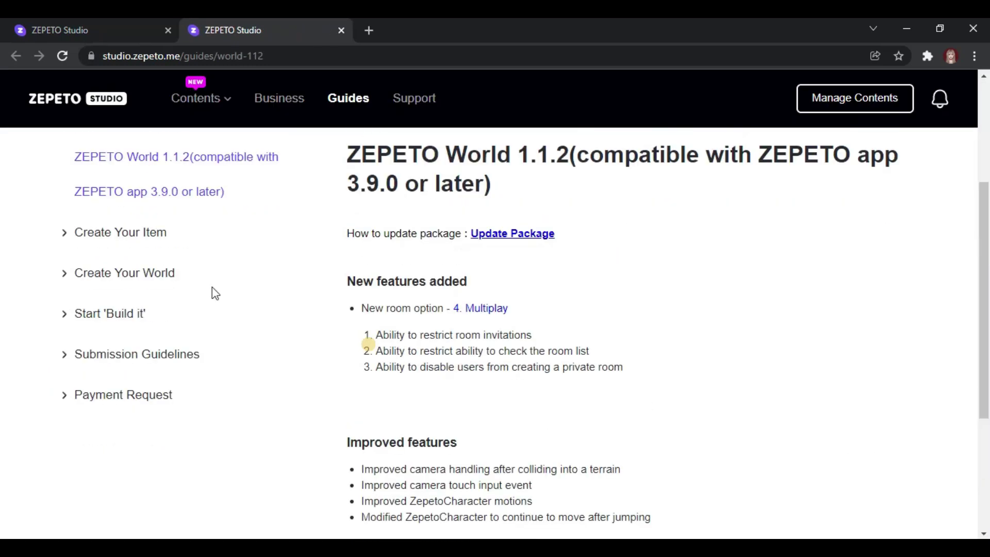
{"action": "left_click", "coordinate": [151, 237]}
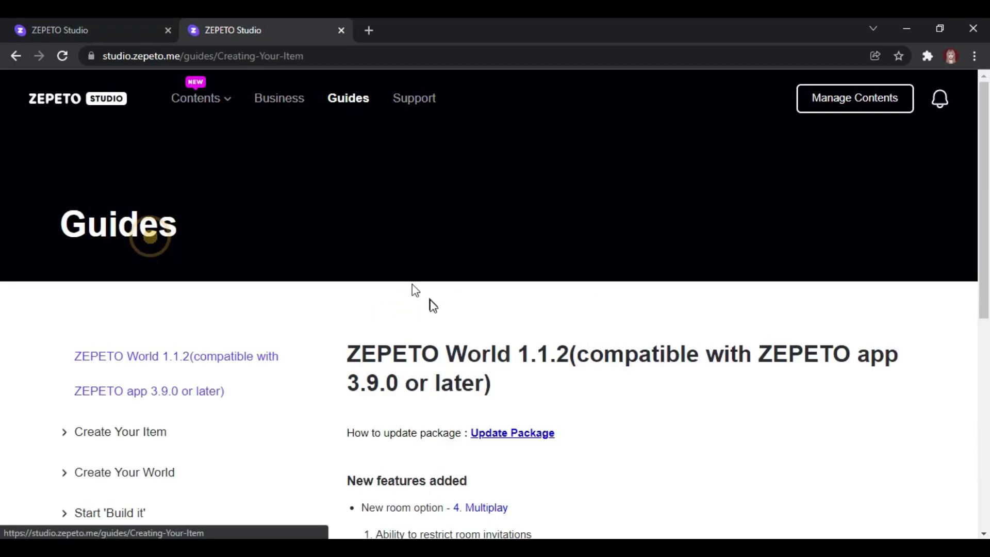
Open the '3D - Getting Started' guide and return to its 'Before you start creating items' list
{"action": "scroll", "coordinate": [432, 304], "scroll_direction": "down", "scroll_amount": 3}
{"action": "scroll", "coordinate": [432, 305], "scroll_direction": "down", "scroll_amount": 3}
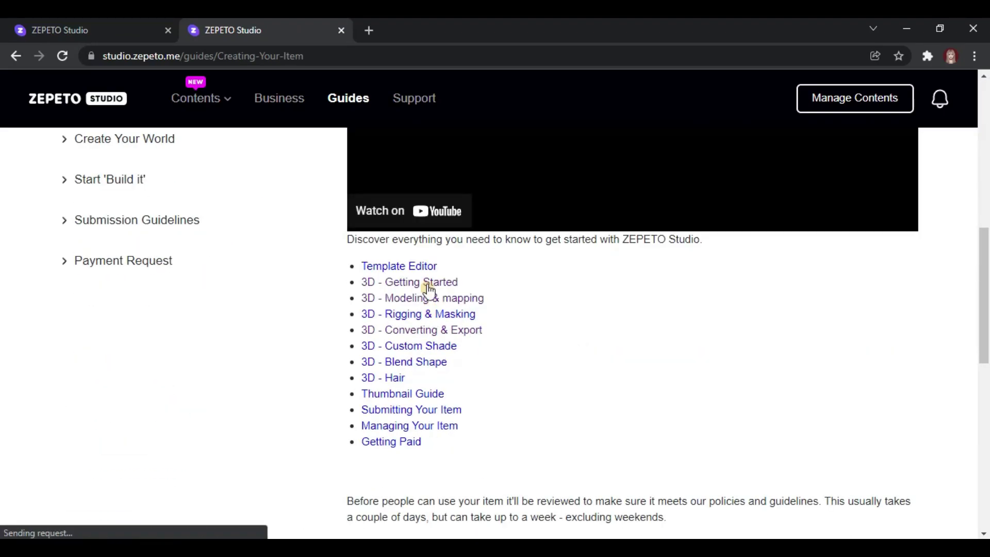
{"action": "left_click", "coordinate": [429, 288]}
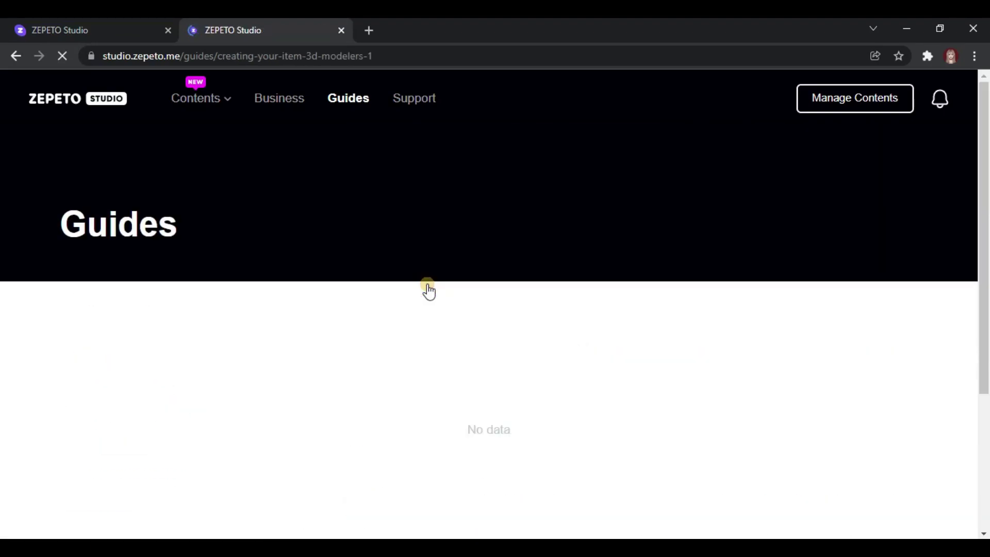
{"action": "scroll", "coordinate": [519, 327], "scroll_direction": "down", "scroll_amount": 15}
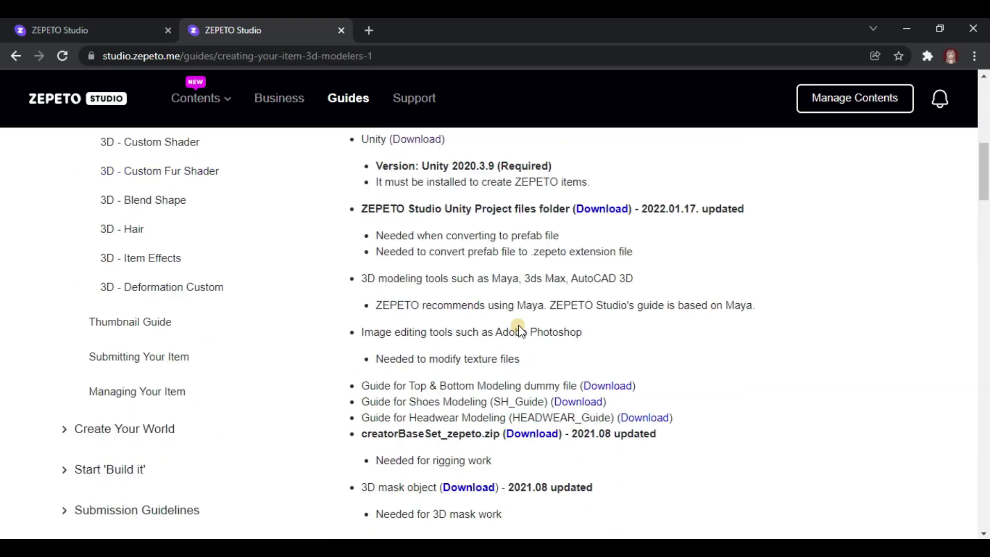
{"action": "scroll", "coordinate": [521, 331], "scroll_direction": "down", "scroll_amount": 12}
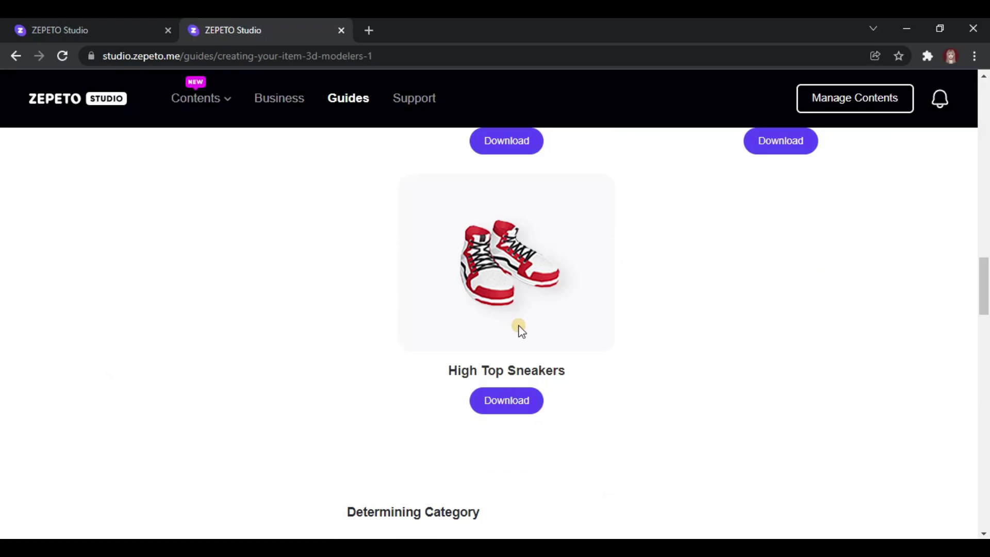
{"action": "scroll", "coordinate": [520, 332], "scroll_direction": "up", "scroll_amount": 10}
{"action": "scroll", "coordinate": [521, 330], "scroll_direction": "up", "scroll_amount": 11}
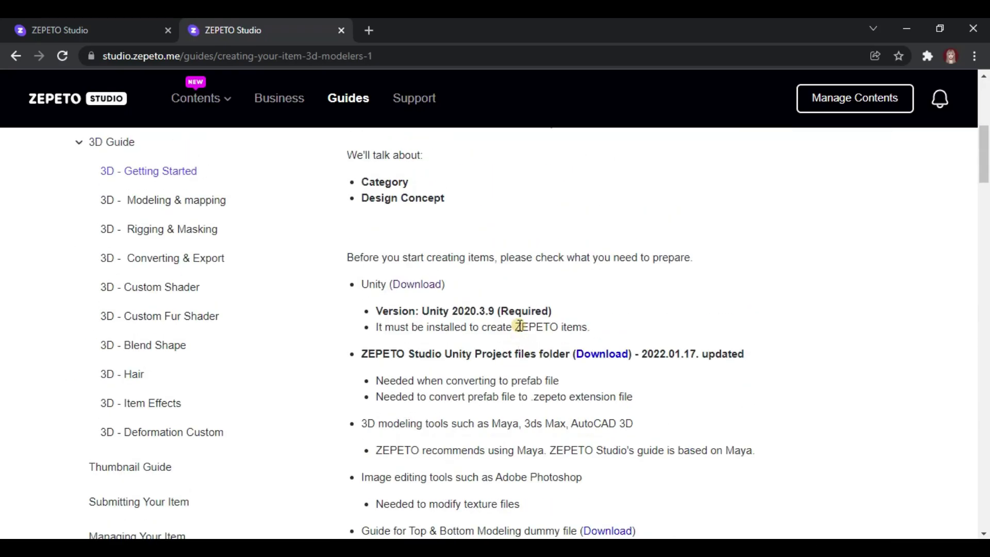
Highlight Unity and its required 2020.3.9 version, then open the Unity download link in a new tab
{"action": "left_click_drag", "start_coordinate": [362, 286], "coordinate": [386, 286]}
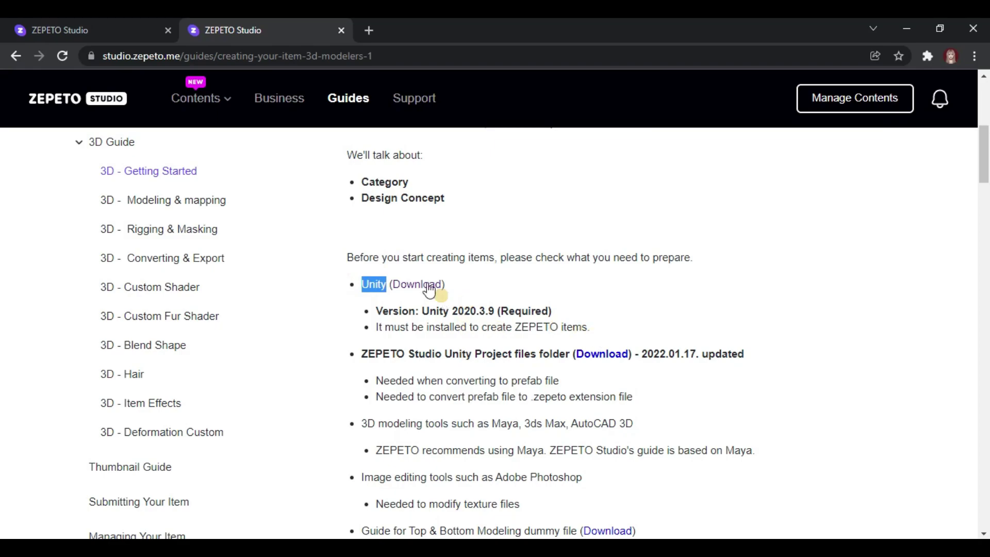
{"action": "left_click_drag", "start_coordinate": [422, 310], "coordinate": [553, 312]}
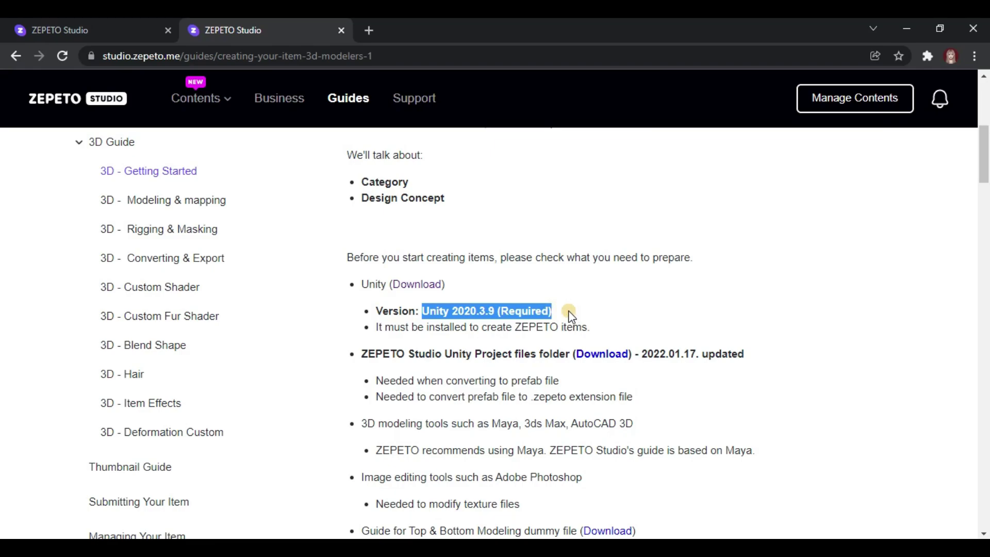
{"action": "right_click", "coordinate": [433, 286]}
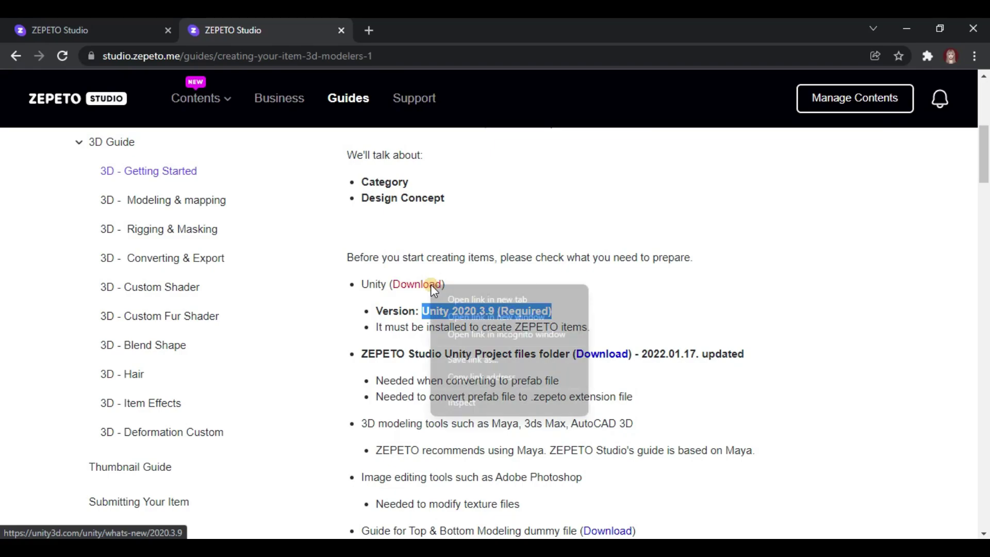
{"action": "left_click", "coordinate": [499, 301]}
Download the Unity 2020.3.9 Editor (64-bit) installer UnitySetup64.exe, then go back to the ZEPETO guide
{"action": "left_click", "coordinate": [406, 24]}
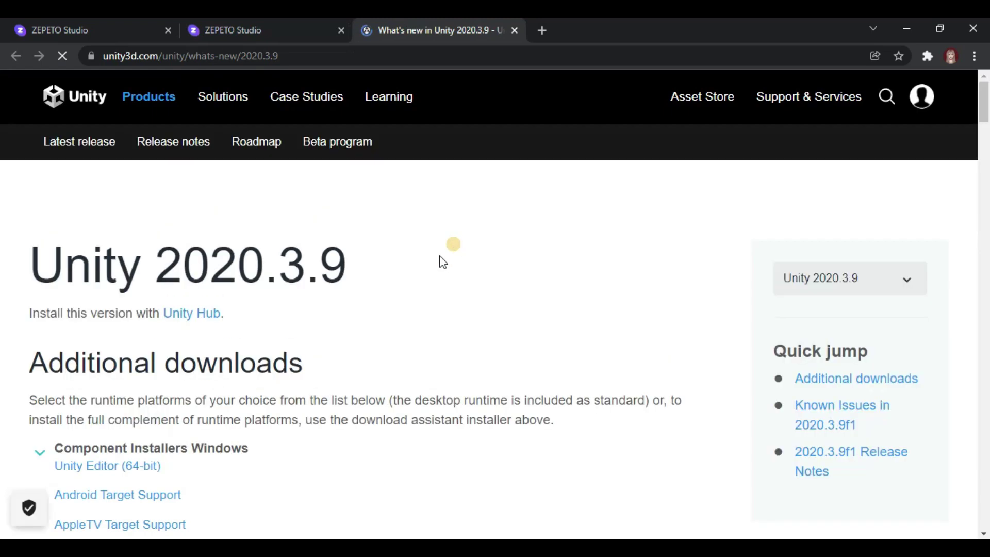
{"action": "left_click", "coordinate": [132, 471]}
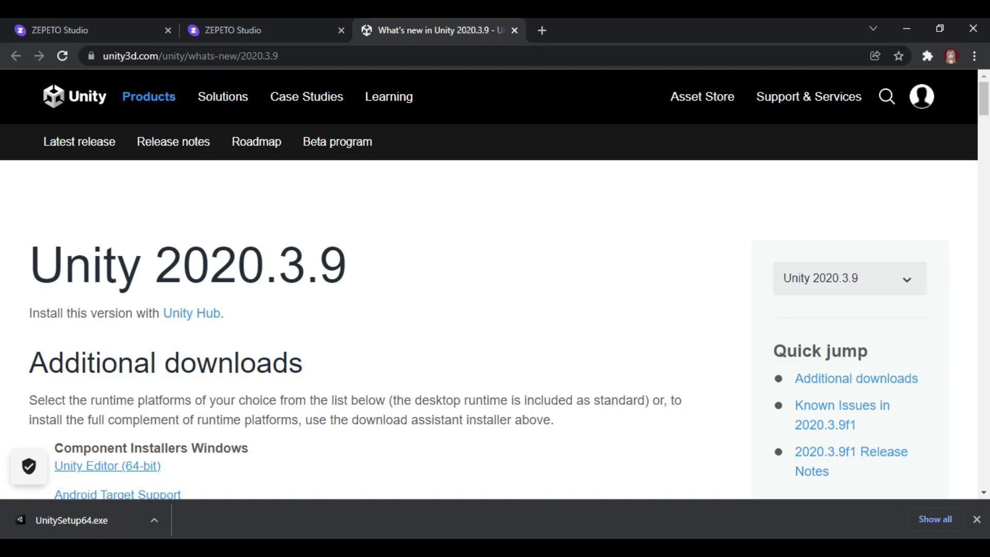
{"action": "left_click", "coordinate": [254, 23]}
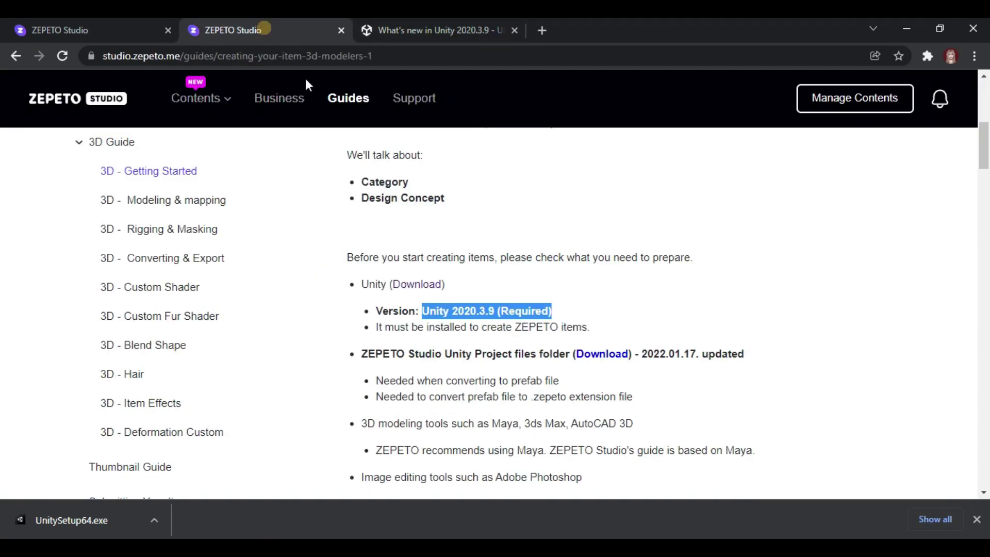
Download the ZEPETO Studio Unity Project files folder
{"action": "scroll", "coordinate": [383, 348], "scroll_direction": "down", "scroll_amount": 1}
{"action": "scroll", "coordinate": [384, 348], "scroll_direction": "down", "scroll_amount": 1}
{"action": "left_click_drag", "start_coordinate": [362, 282], "coordinate": [570, 281]}
{"action": "left_click_drag", "start_coordinate": [447, 308], "coordinate": [635, 322]}
{"action": "left_click", "coordinate": [605, 282]}
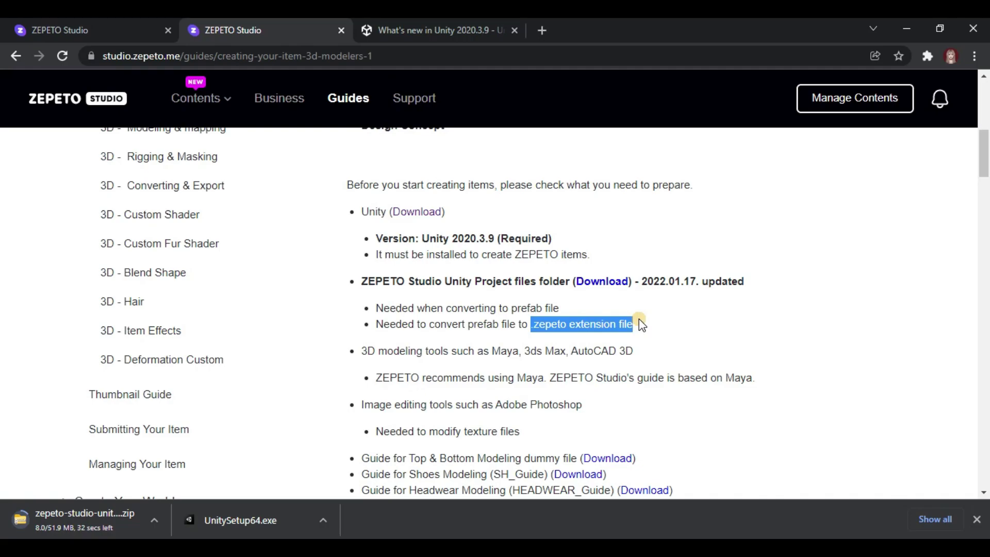
Highlight the creatorBaseSet_zepeto.zip entry and download the 3D mask object zip
{"action": "scroll", "coordinate": [639, 324], "scroll_direction": "down", "scroll_amount": 8}
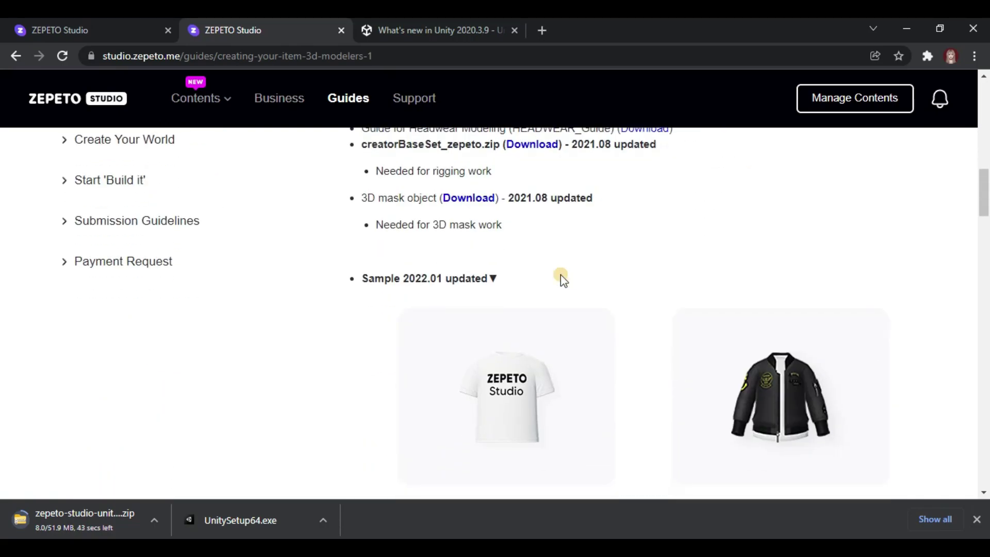
{"action": "scroll", "coordinate": [561, 279], "scroll_direction": "up", "scroll_amount": 2}
{"action": "left_click_drag", "start_coordinate": [363, 217], "coordinate": [525, 225]}
{"action": "left_click_drag", "start_coordinate": [362, 269], "coordinate": [439, 270]}
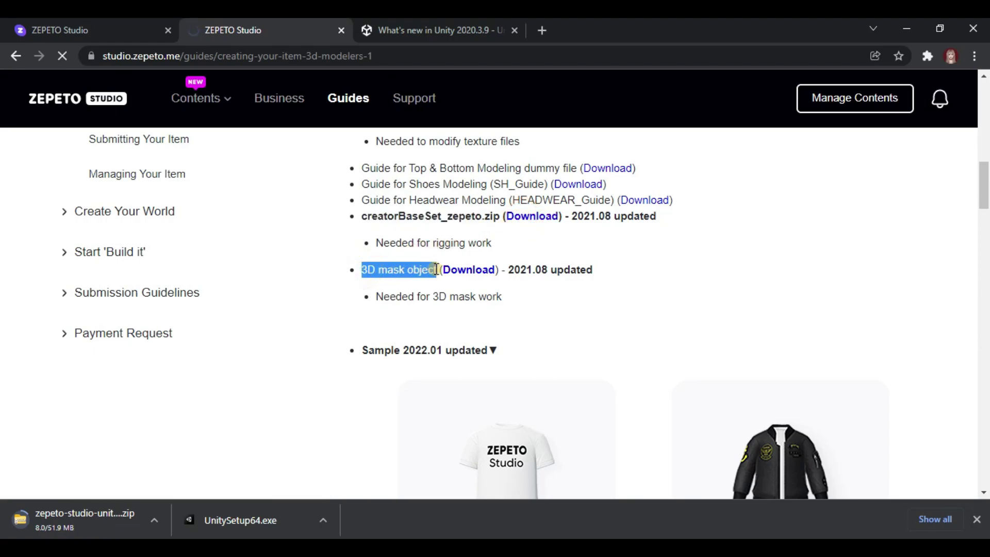
{"action": "left_click", "coordinate": [471, 270]}
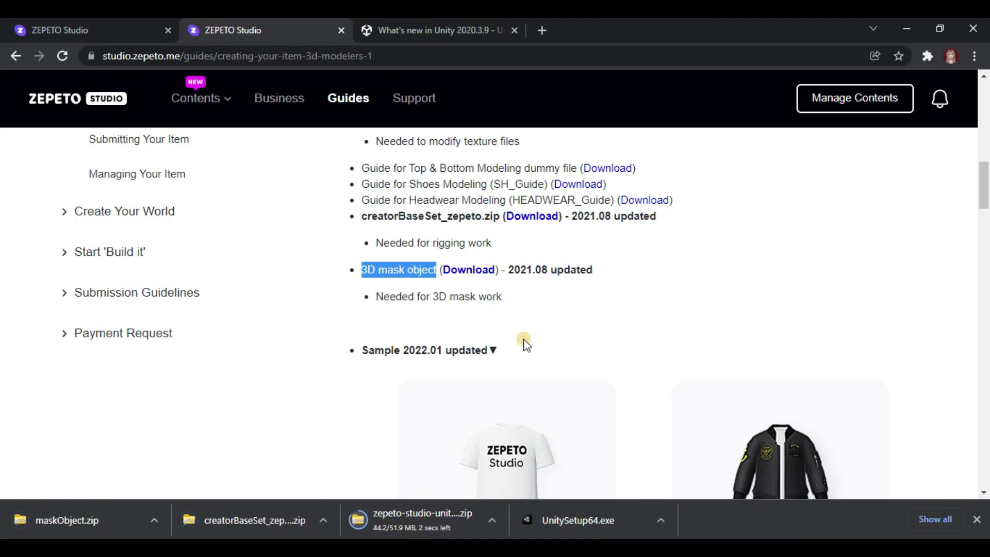
{"action": "scroll", "coordinate": [536, 350], "scroll_direction": "up", "scroll_amount": 1}
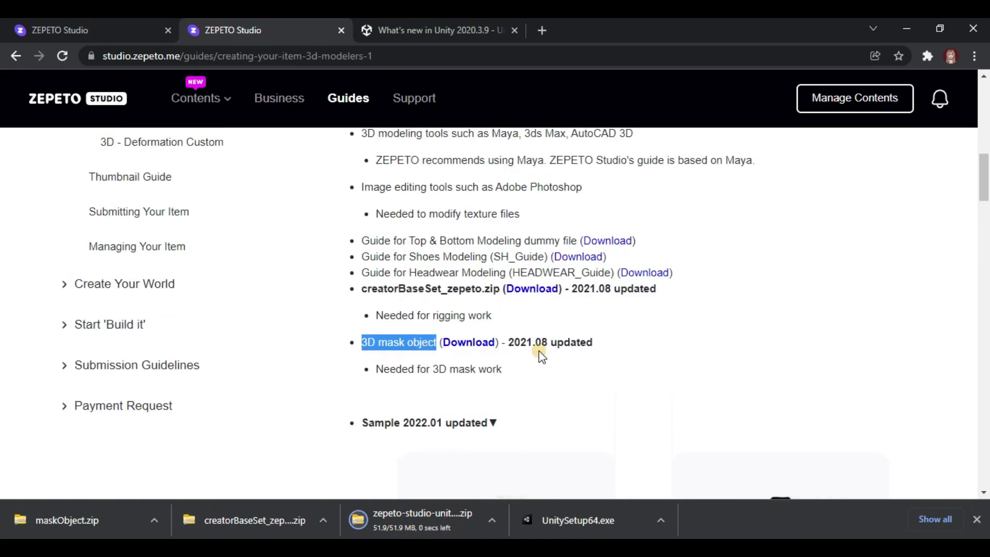
{"action": "scroll", "coordinate": [540, 351], "scroll_direction": "down", "scroll_amount": 1}
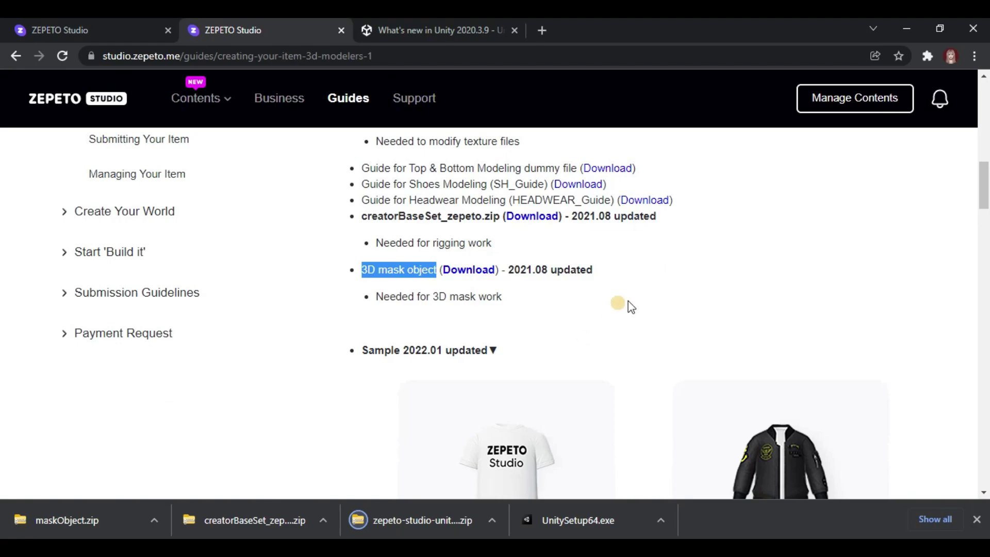
{"action": "scroll", "coordinate": [700, 303], "scroll_direction": "down", "scroll_amount": 3}
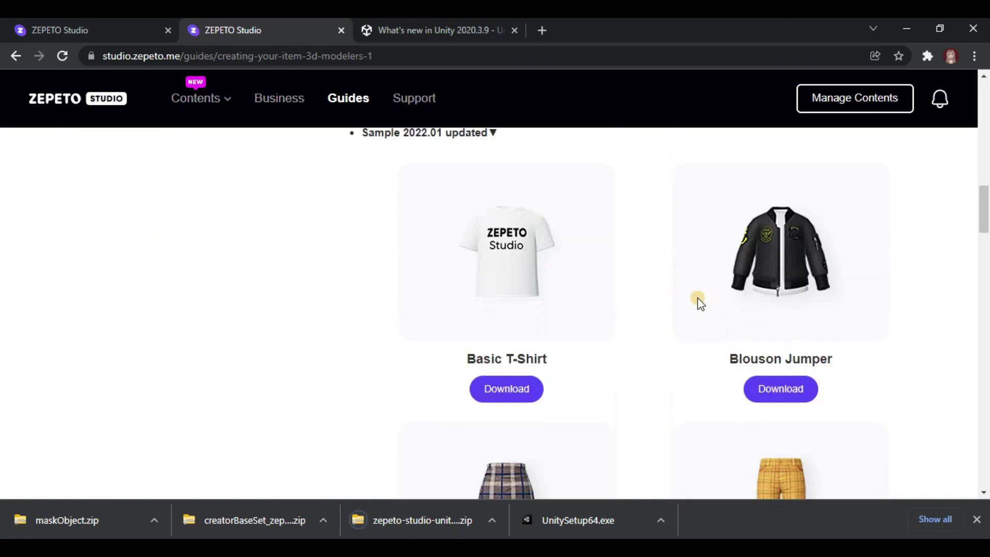
{"action": "scroll", "coordinate": [748, 329], "scroll_direction": "down", "scroll_amount": 2}
{"action": "scroll", "coordinate": [749, 332], "scroll_direction": "down", "scroll_amount": 4}
{"action": "scroll", "coordinate": [749, 333], "scroll_direction": "up", "scroll_amount": 1}
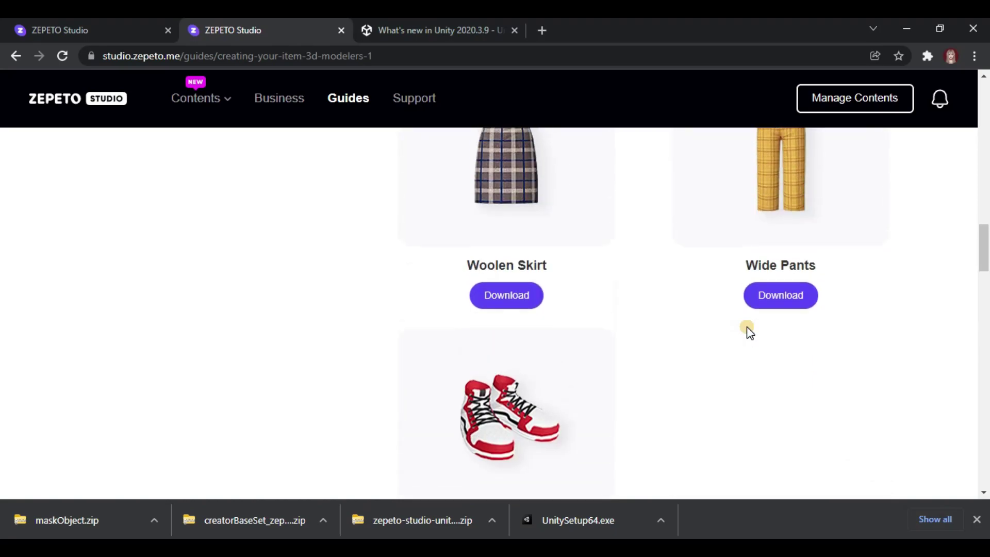
{"action": "scroll", "coordinate": [749, 333], "scroll_direction": "up", "scroll_amount": 4}
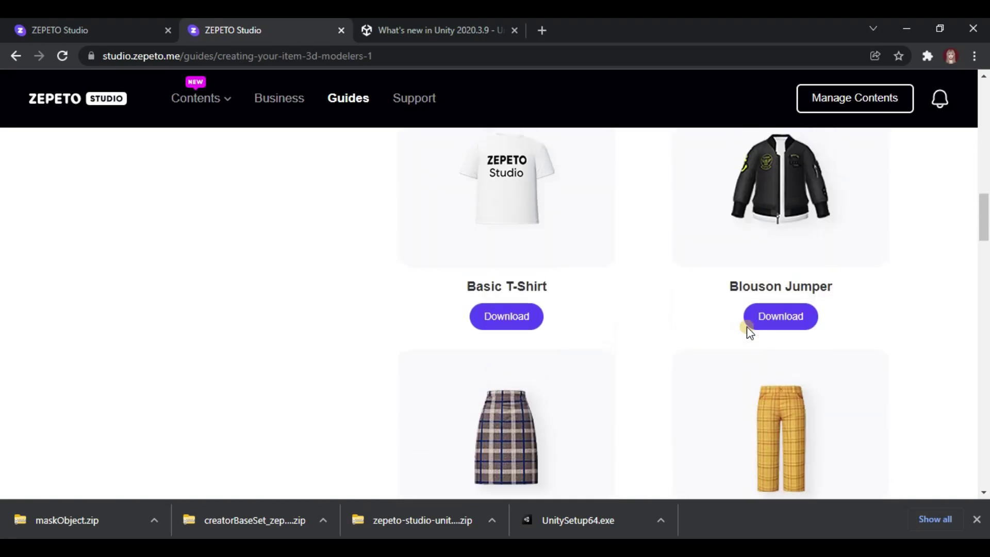
{"action": "scroll", "coordinate": [748, 329], "scroll_direction": "up", "scroll_amount": 1}
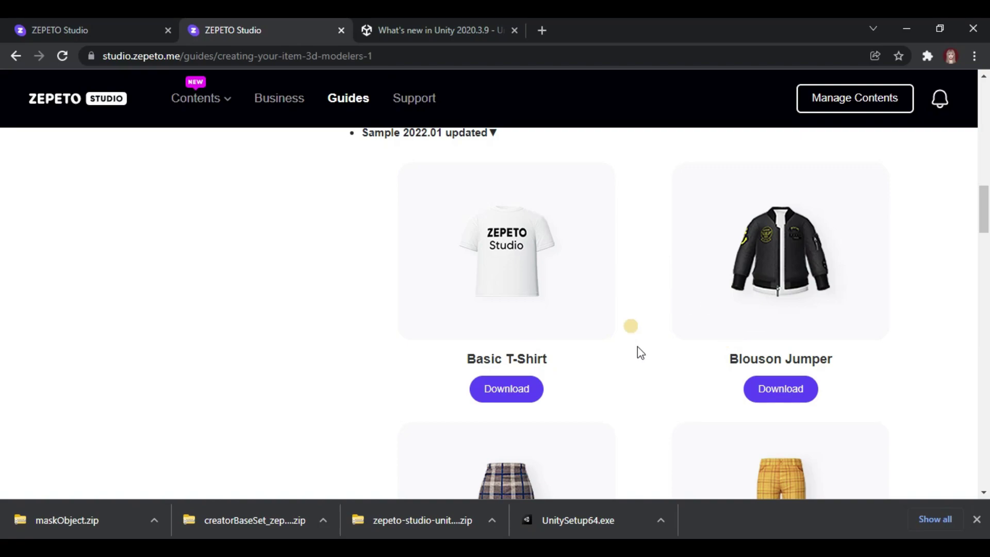